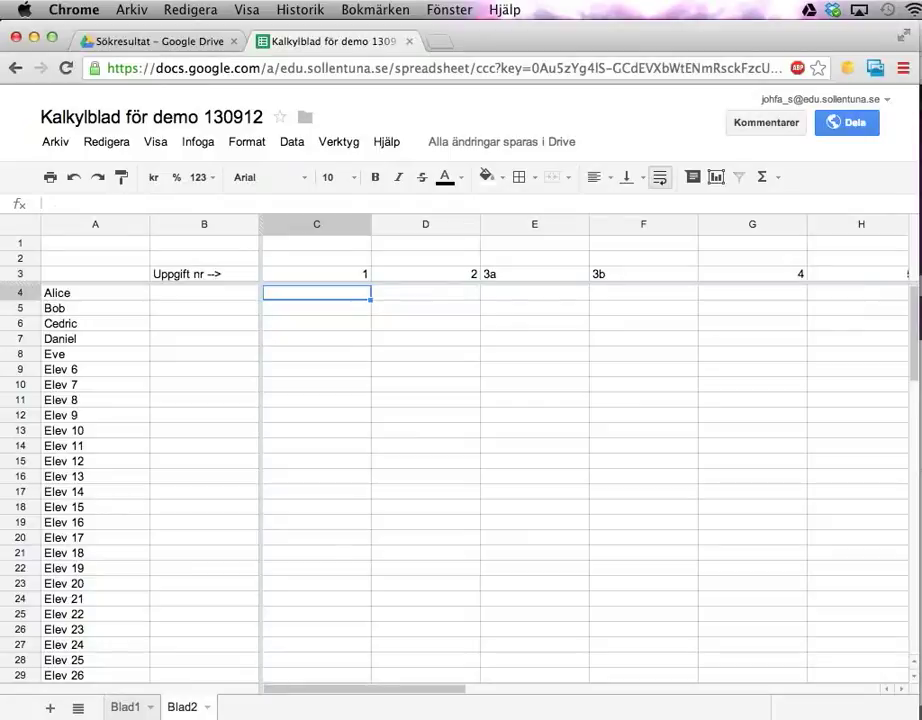
Review the task-number headings in row 3 from column C through column J.
{"action": "left_click", "coordinate": [332, 273]}
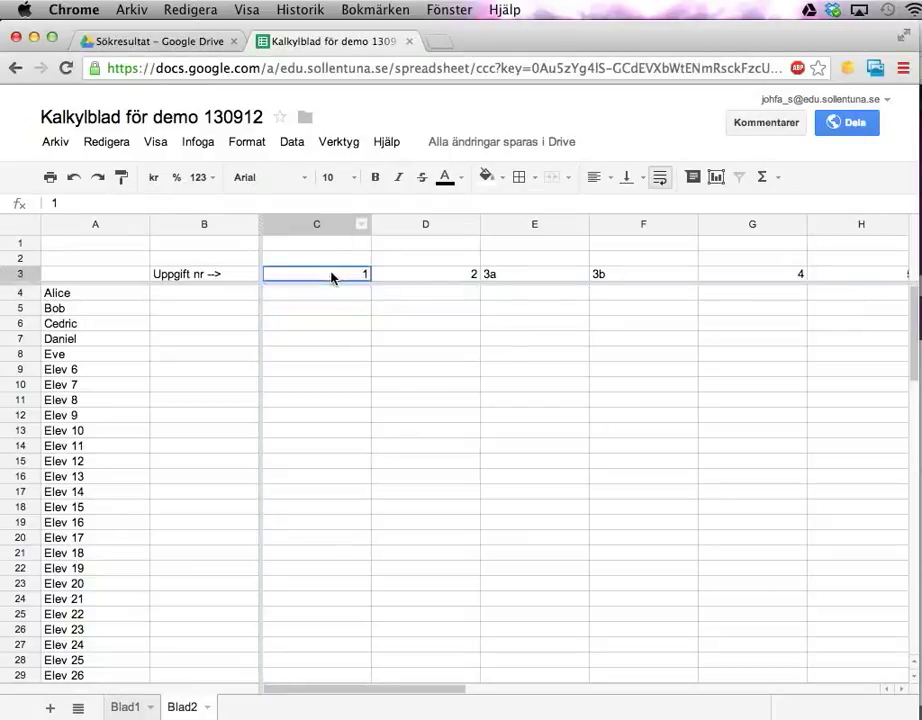
{"action": "key", "text": "Right"}
{"action": "key", "text": "Right"}
{"action": "key", "text": "Right"}
{"action": "key", "text": "Right"}
{"action": "key", "text": "Right"}
{"action": "key", "text": "Right"}
{"action": "key", "text": "Right"}
{"action": "key", "text": "Right"}
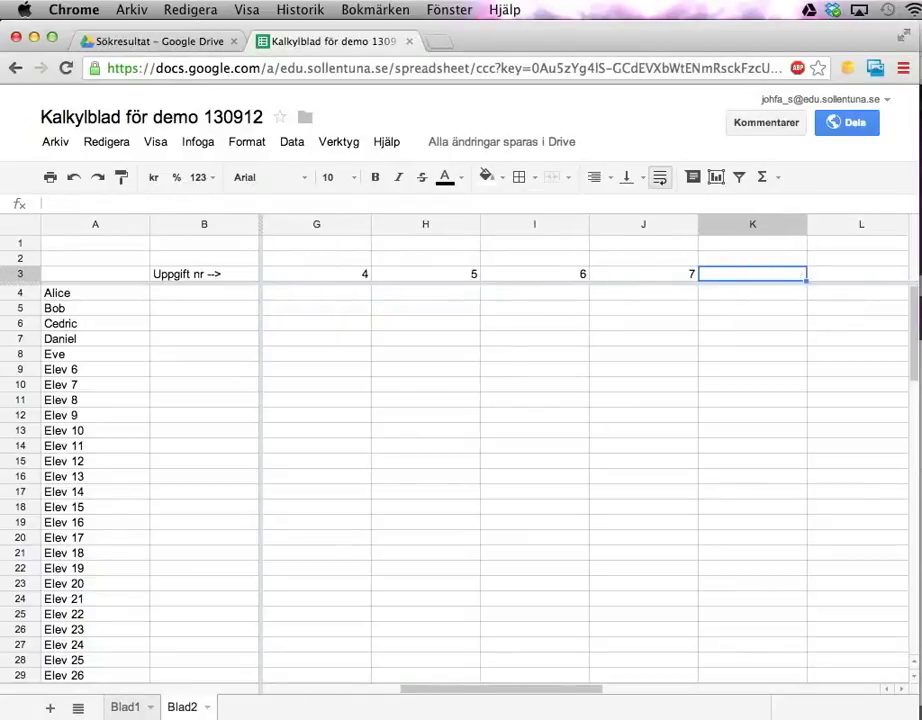
{"action": "key", "text": "Left"}
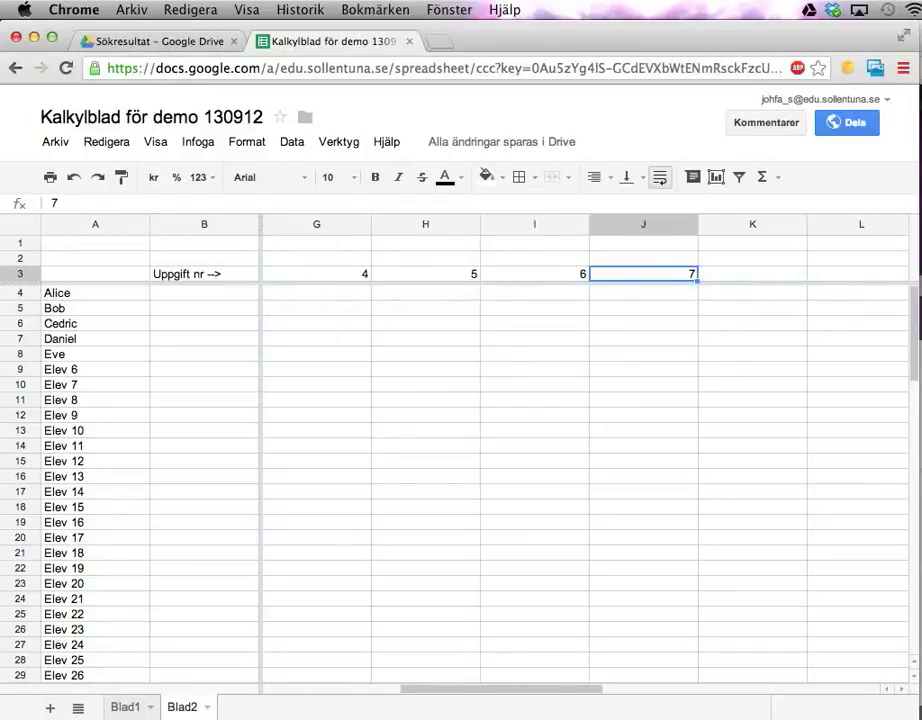
Select columns C through J as a block, and the cell range C1:E15 as another selection example.
{"action": "left_click", "coordinate": [643, 241]}
{"action": "scroll", "coordinate": [640, 300], "scroll_direction": "left", "scroll_amount": 4}
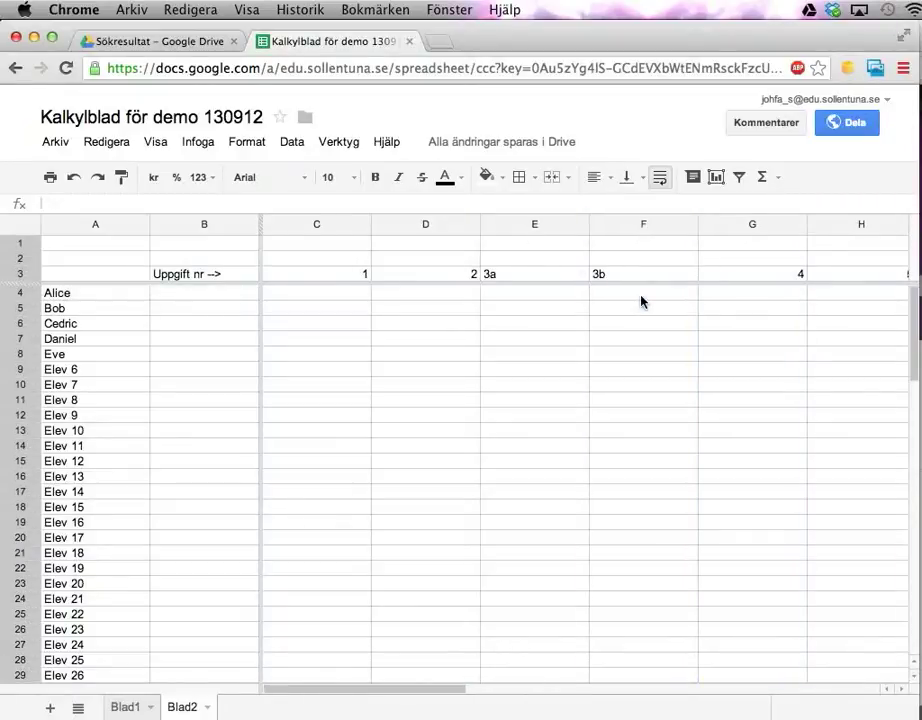
{"action": "left_click", "coordinate": [315, 226], "text": "shift"}
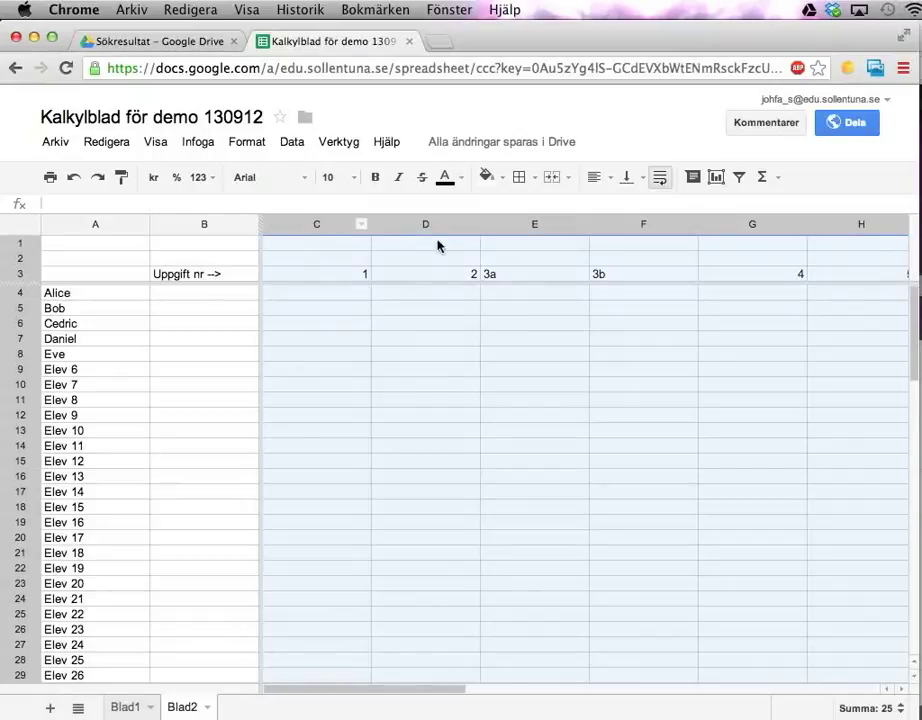
{"action": "left_click", "coordinate": [333, 245]}
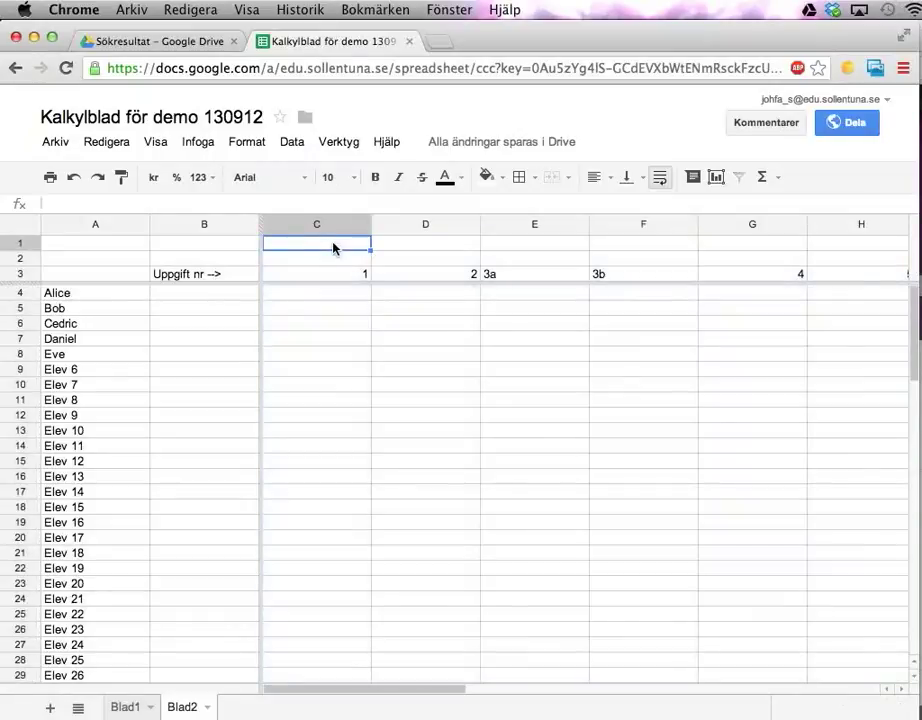
{"action": "left_click", "coordinate": [558, 469], "text": "shift"}
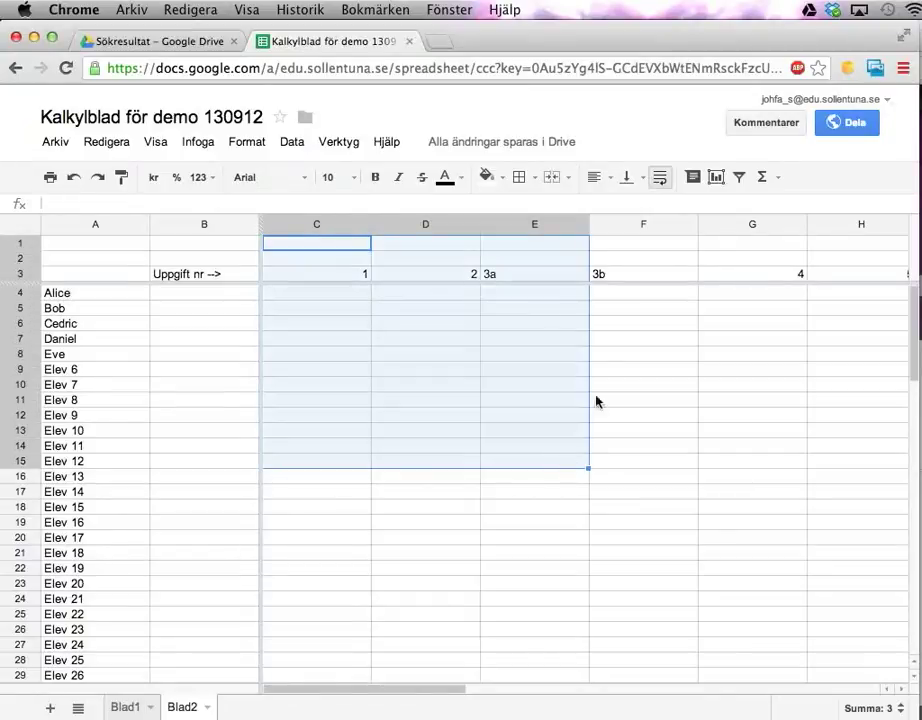
Narrow columns C through J together to a uniform width of less than half their current one.
{"action": "left_click", "coordinate": [322, 225]}
{"action": "scroll", "coordinate": [414, 385], "scroll_direction": "right", "scroll_amount": 6}
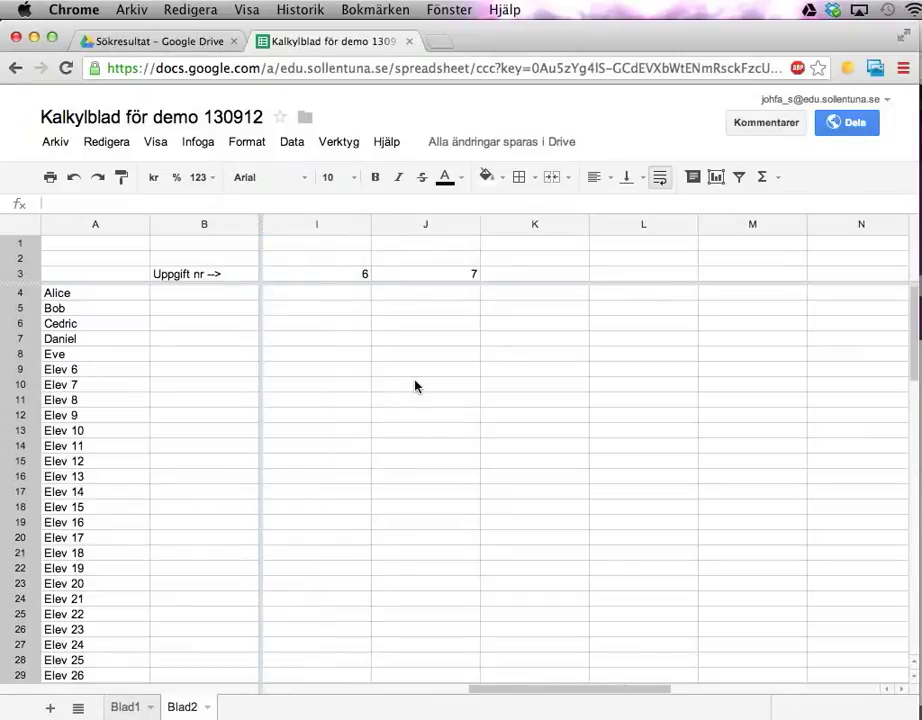
{"action": "left_click", "coordinate": [434, 225], "text": "shift"}
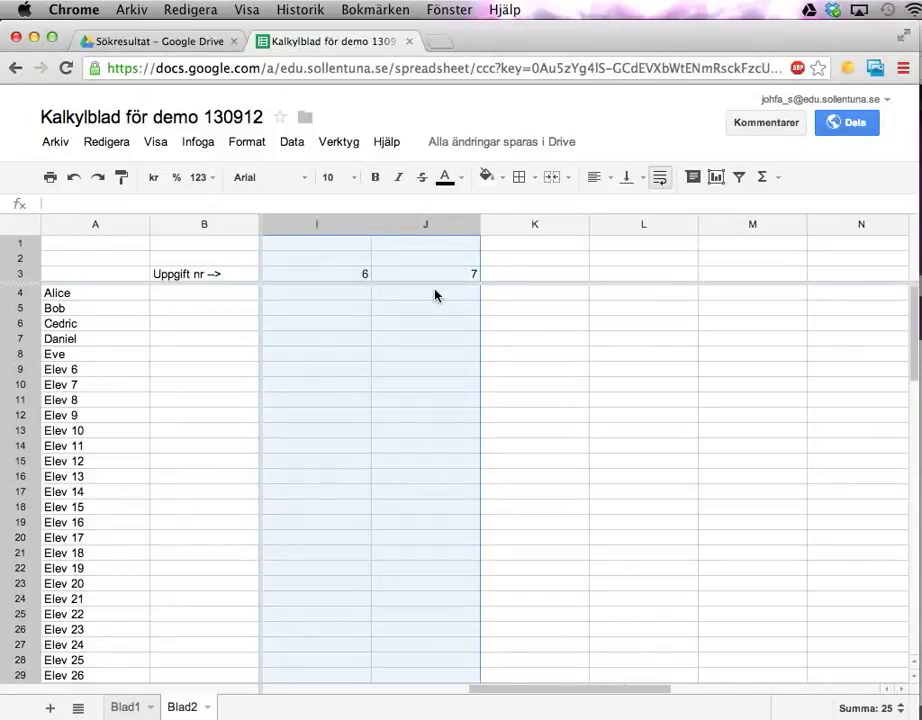
{"action": "scroll", "coordinate": [434, 294], "scroll_direction": "left", "scroll_amount": 6}
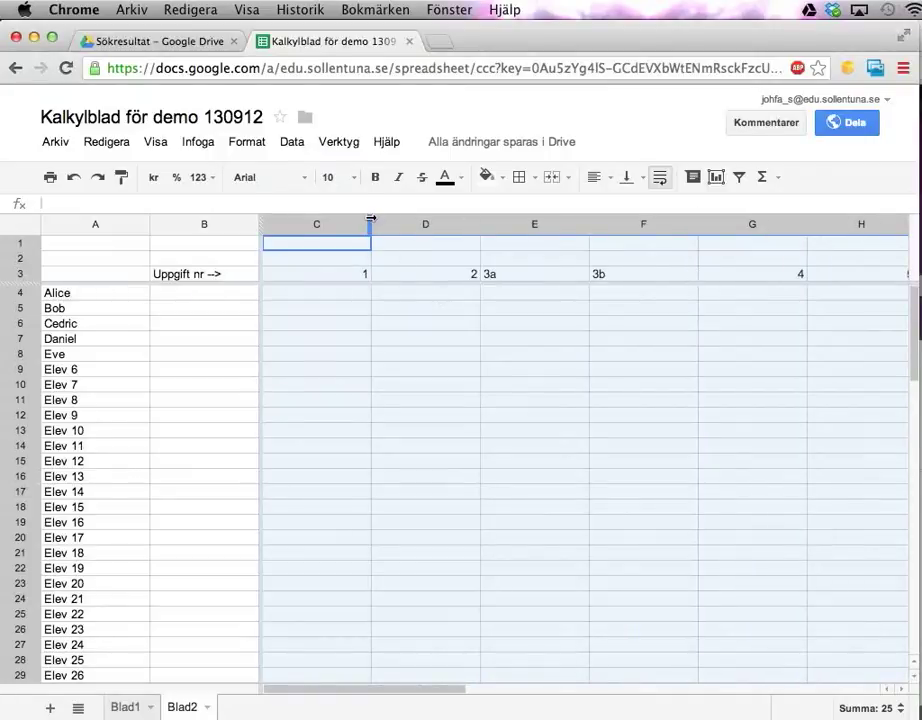
{"action": "left_click_drag", "start_coordinate": [371, 222], "coordinate": [308, 220]}
{"action": "left_click", "coordinate": [425, 343]}
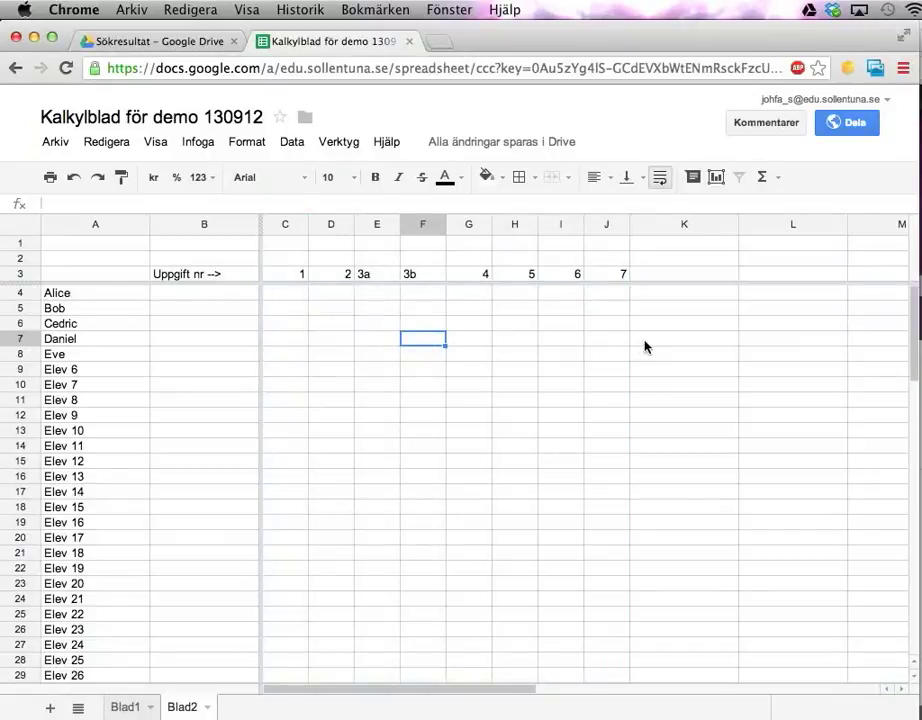
Enter the first student's scores 1, 1, 2, 1, 0, 0, 1 and 0 in cells C4 through J4.
{"action": "left_click", "coordinate": [280, 297]}
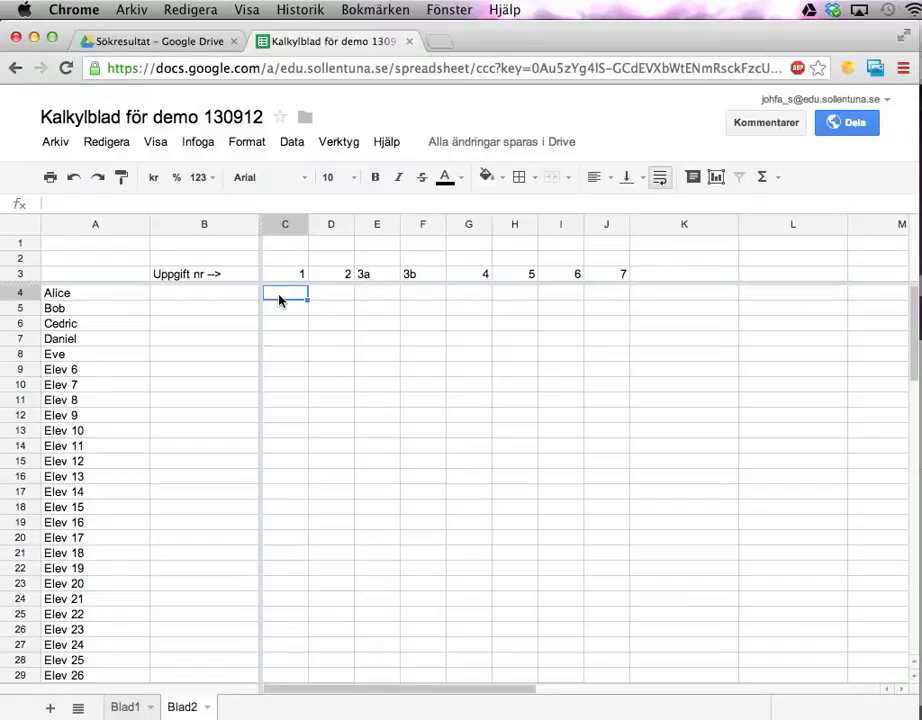
{"action": "type", "text": "1"}
{"action": "key", "text": "Tab"}
{"action": "type", "text": "1"}
{"action": "key", "text": "Tab"}
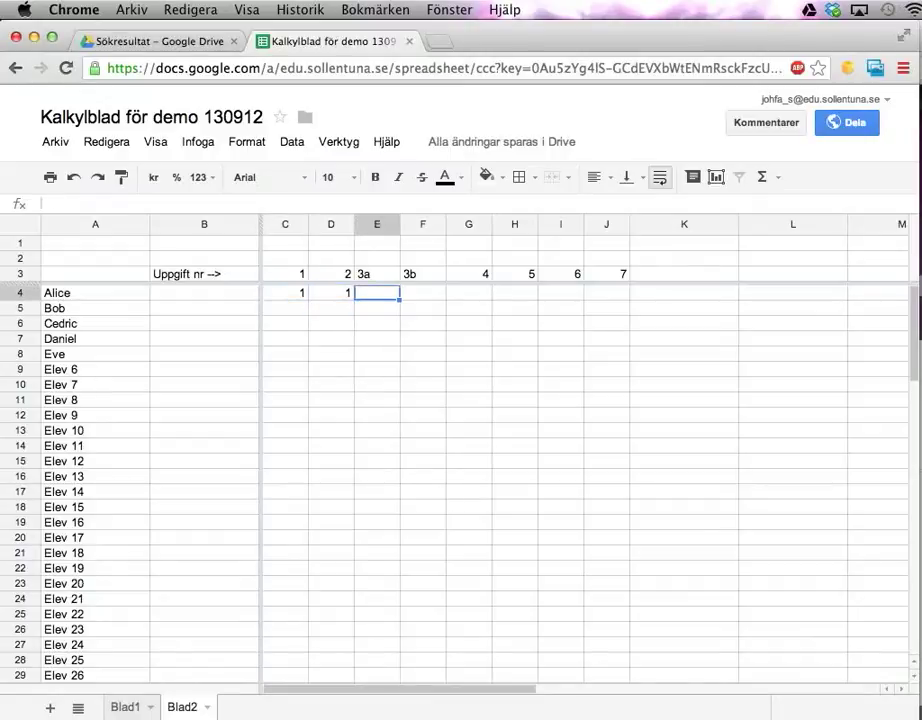
{"action": "type", "text": "2"}
{"action": "key", "text": "Tab"}
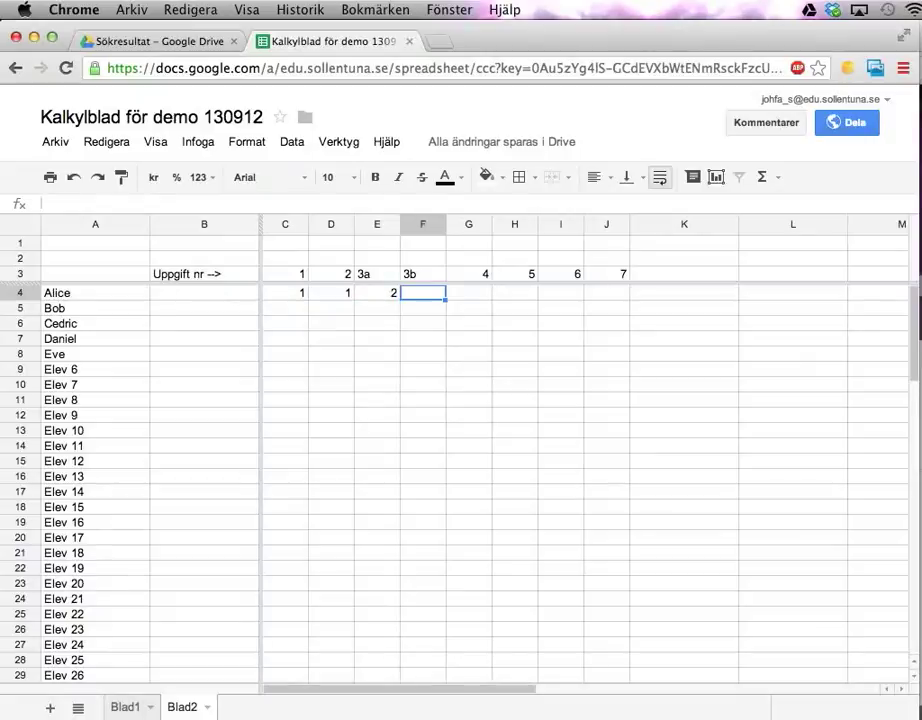
{"action": "type", "text": "1"}
{"action": "key", "text": "Tab"}
{"action": "type", "text": "0"}
{"action": "key", "text": "Tab"}
{"action": "type", "text": "0"}
{"action": "key", "text": "Tab"}
{"action": "type", "text": "1"}
{"action": "key", "text": "Tab"}
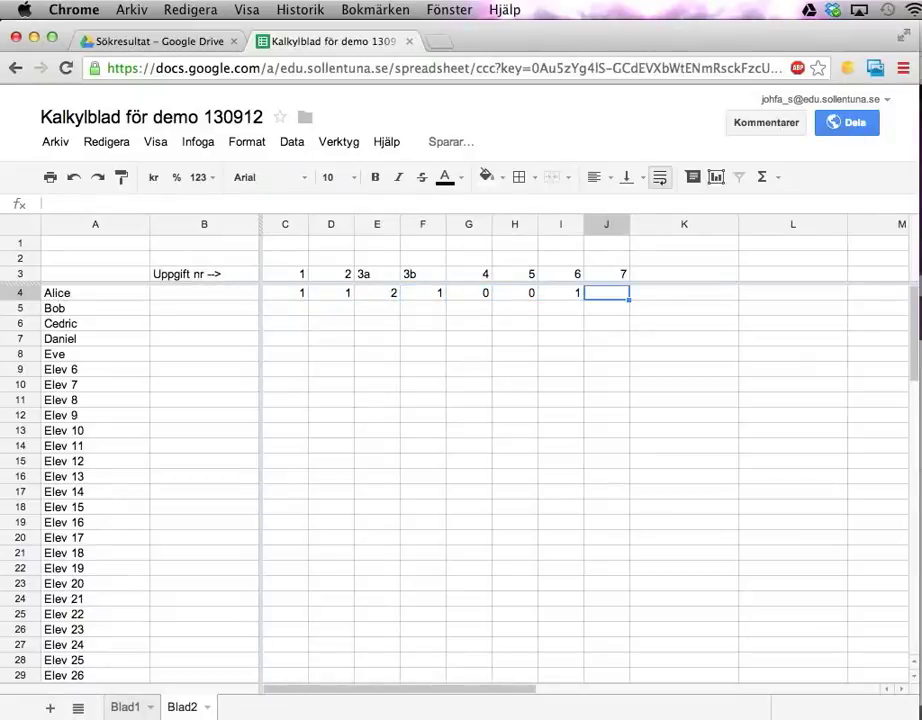
{"action": "type", "text": "0"}
{"action": "key", "text": "Tab"}
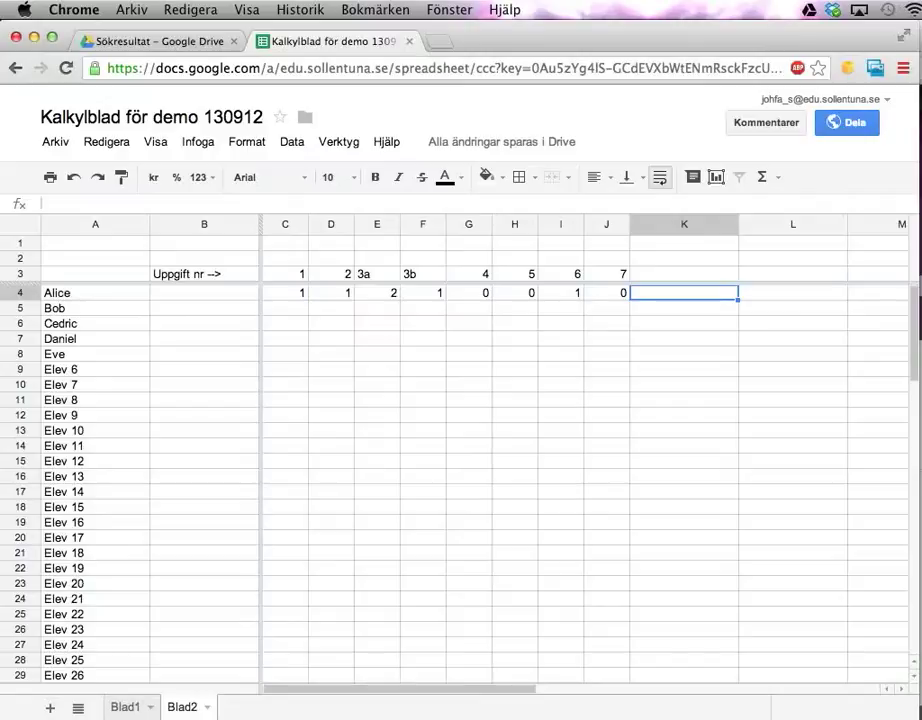
Enter the formula =C4+D4+E4+F4 in K4 to add the first student's first four scores.
{"action": "left_click_drag", "start_coordinate": [298, 298], "coordinate": [636, 296]}
{"action": "left_click", "coordinate": [647, 300]}
{"action": "type", "text": "="}
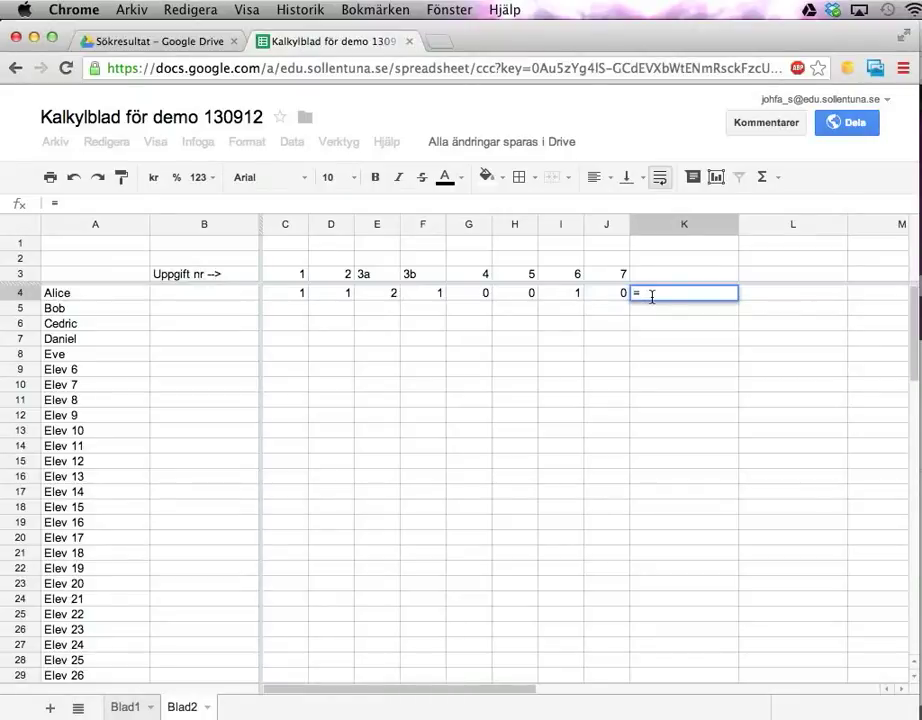
{"action": "left_click", "coordinate": [282, 300]}
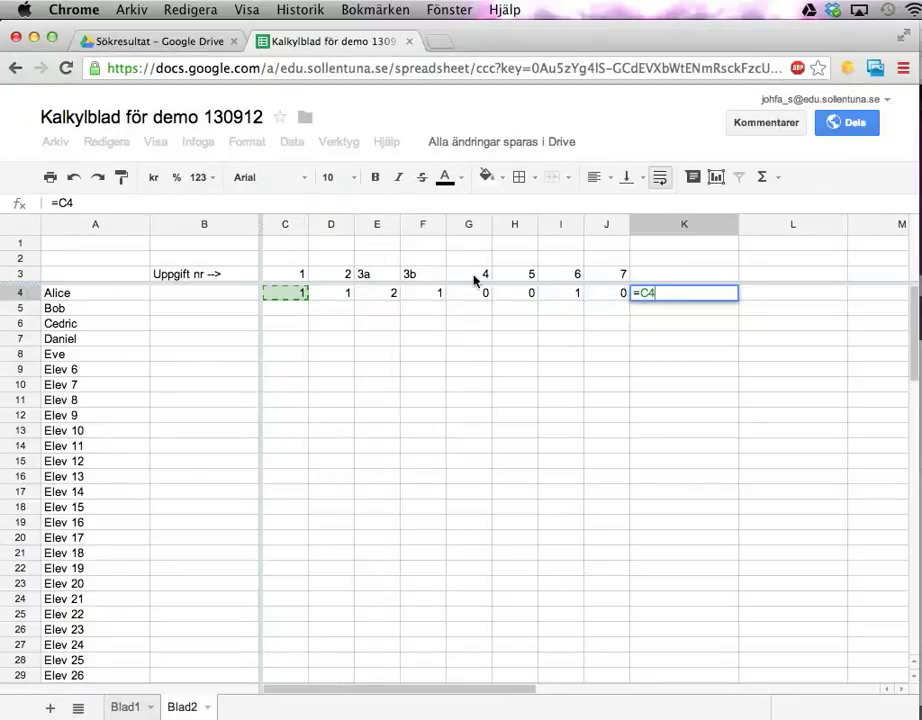
{"action": "type", "text": "+"}
{"action": "left_click", "coordinate": [340, 298]}
{"action": "type", "text": "+"}
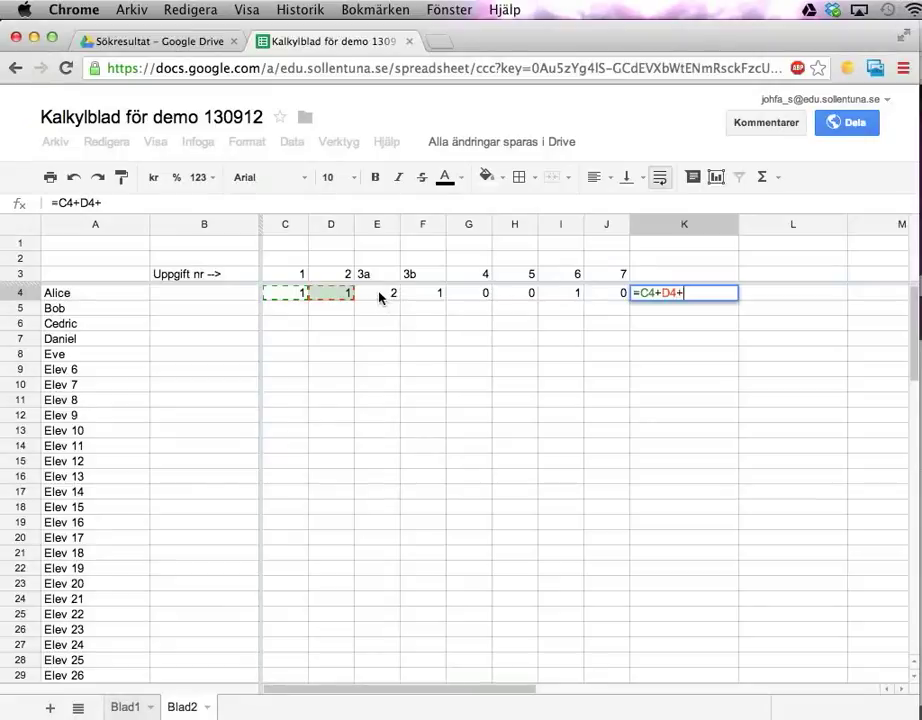
{"action": "left_click", "coordinate": [380, 296]}
{"action": "type", "text": "+"}
{"action": "left_click", "coordinate": [422, 296]}
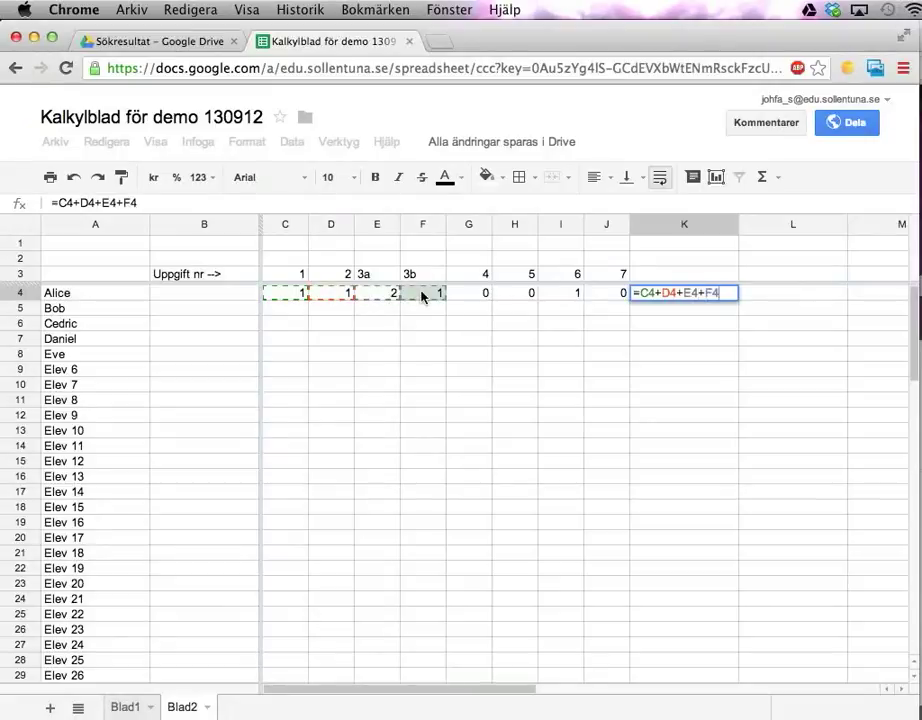
{"action": "key", "text": "Return"}
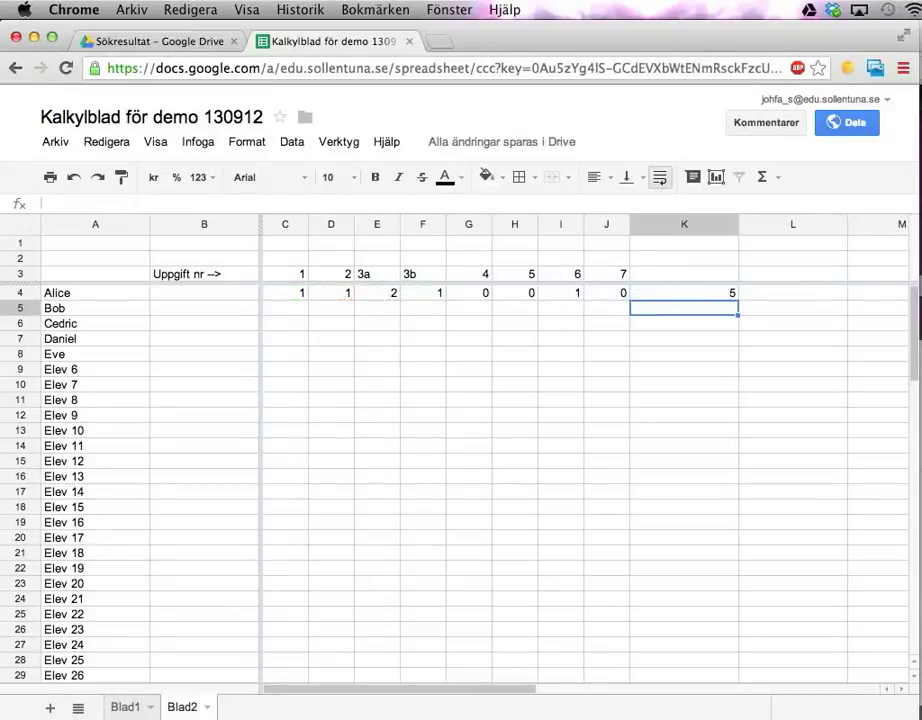
{"action": "key", "text": "Up"}
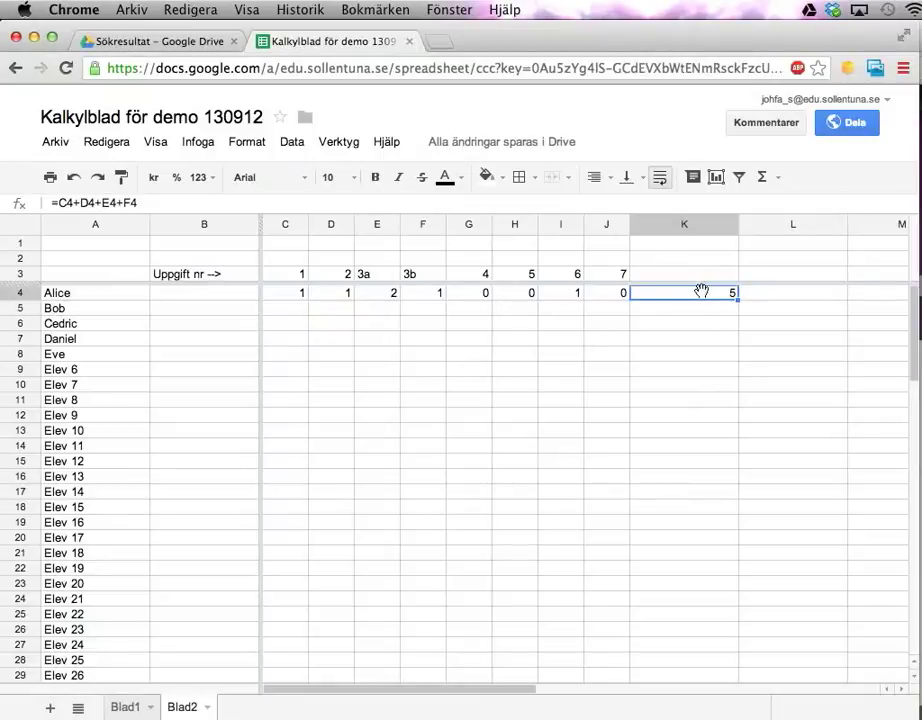
Test the formula in K4 by setting F4 to 2 and restoring it to 1.
{"action": "left_click", "coordinate": [428, 295]}
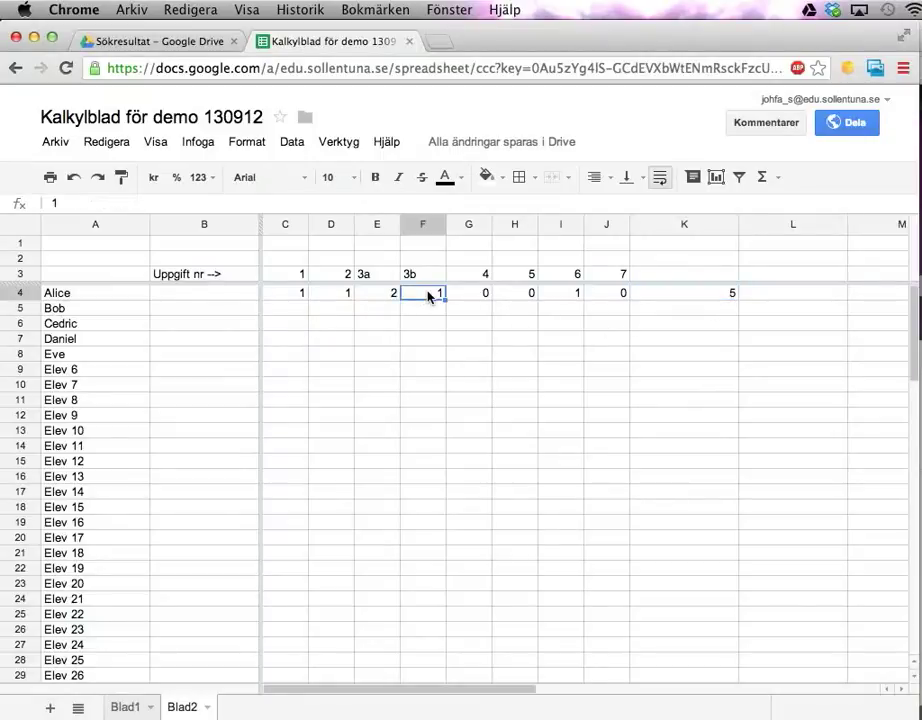
{"action": "type", "text": "2"}
{"action": "key", "text": "Return"}
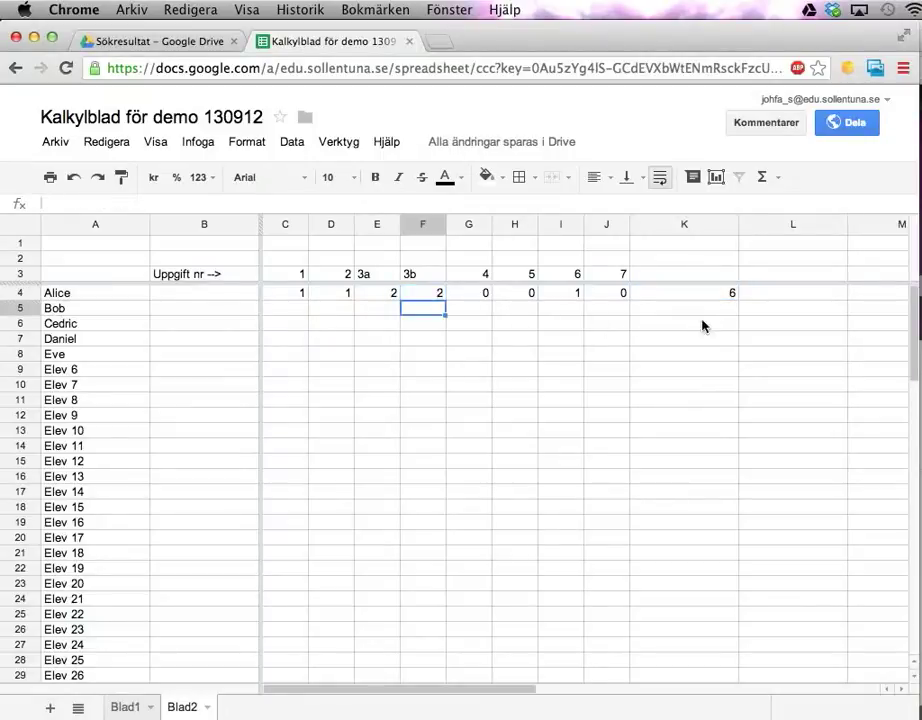
{"action": "key", "text": "Up"}
{"action": "type", "text": "1"}
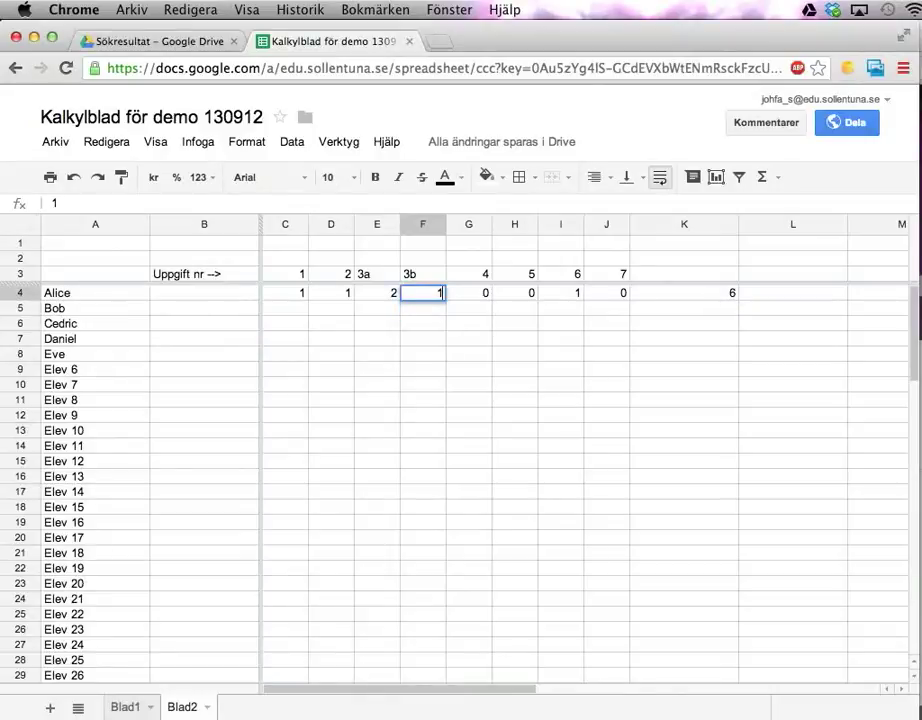
{"action": "key", "text": "Return"}
Look over the first student's full score range C4:J4 and the formula in K4.
{"action": "key", "text": "Up"}
{"action": "key", "text": "Up"}
{"action": "key", "text": "Right"}
{"action": "key", "text": "Right"}
{"action": "key", "text": "Right"}
{"action": "key", "text": "Right"}
{"action": "key", "text": "Down"}
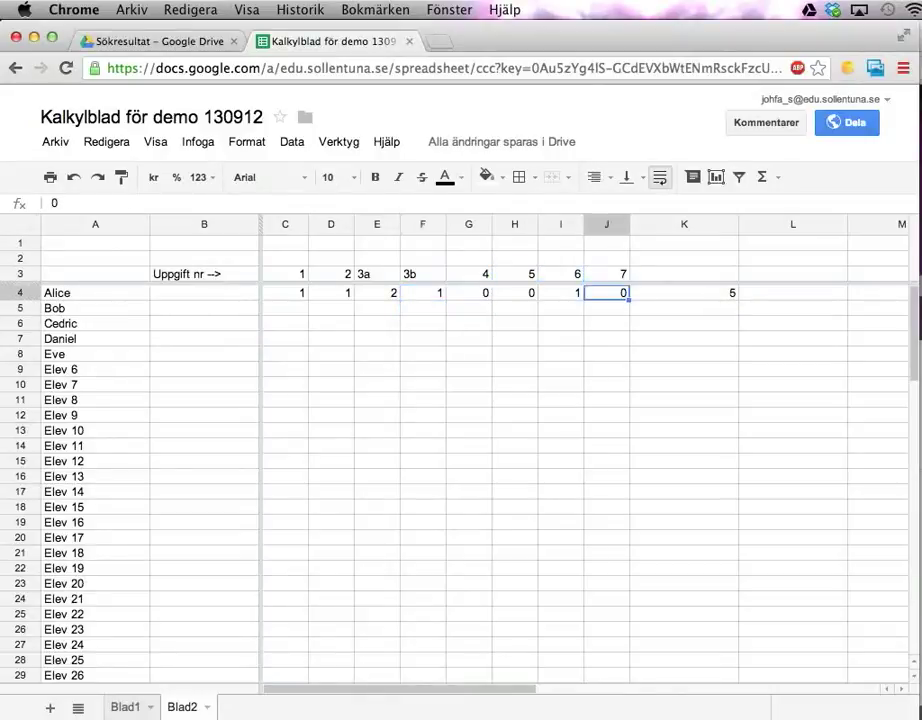
{"action": "key", "text": "Right"}
{"action": "left_click_drag", "start_coordinate": [292, 293], "coordinate": [600, 301]}
{"action": "left_click", "coordinate": [665, 294]}
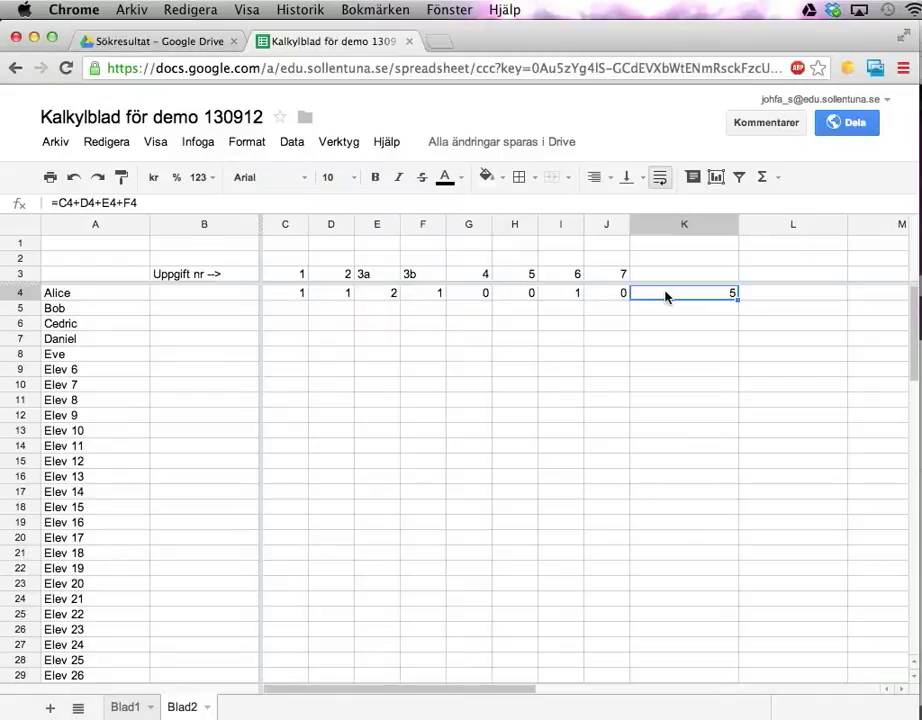
{"action": "type", "text": "="}
{"action": "key", "text": "Escape"}
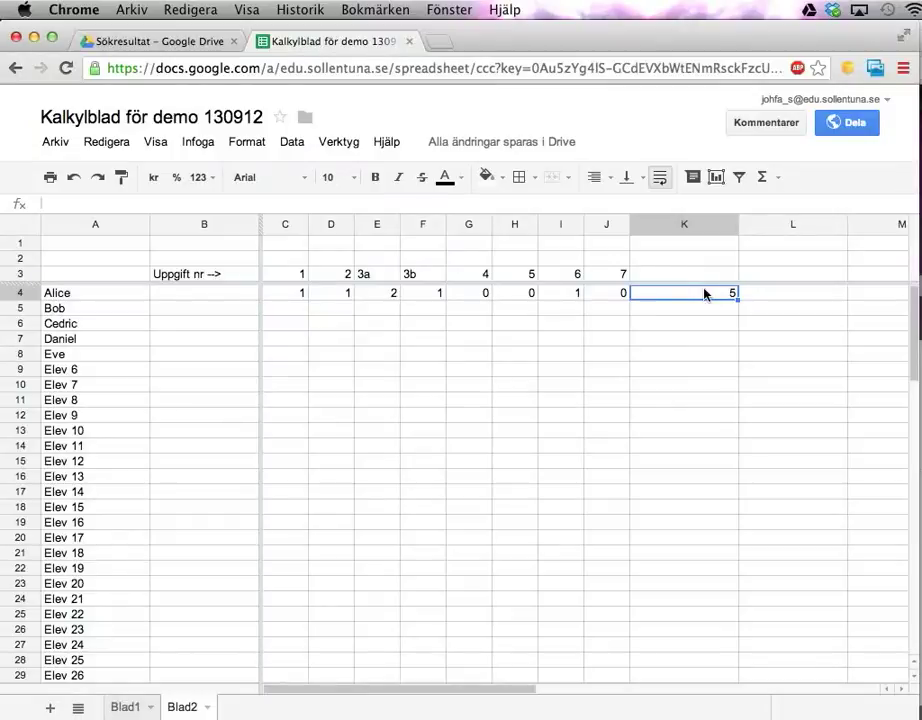
{"action": "type", "text": "="}
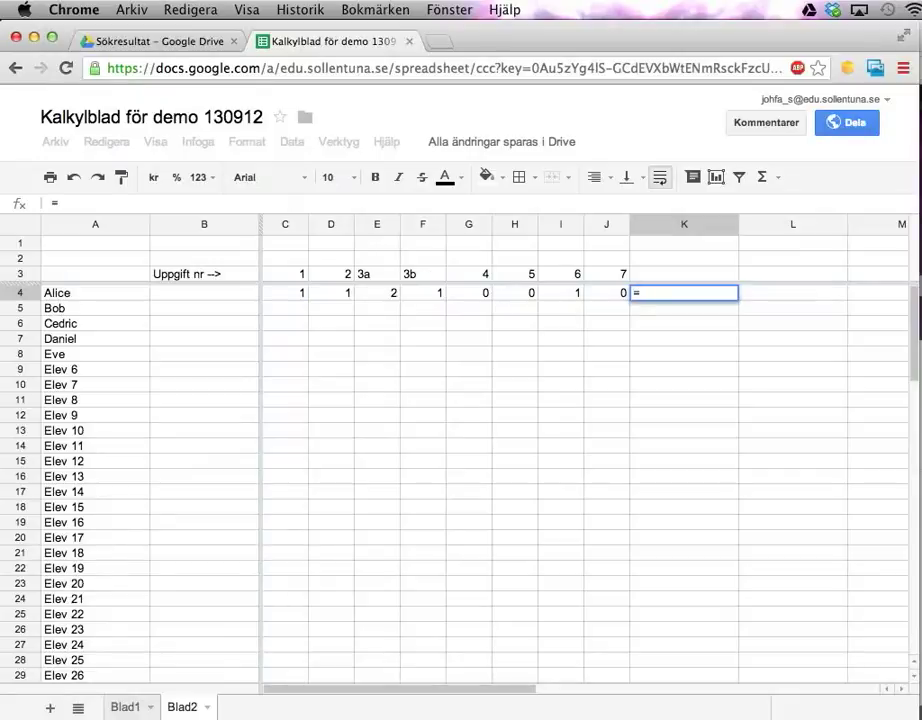
{"action": "key", "text": "Escape"}
{"action": "key", "text": "Down"}
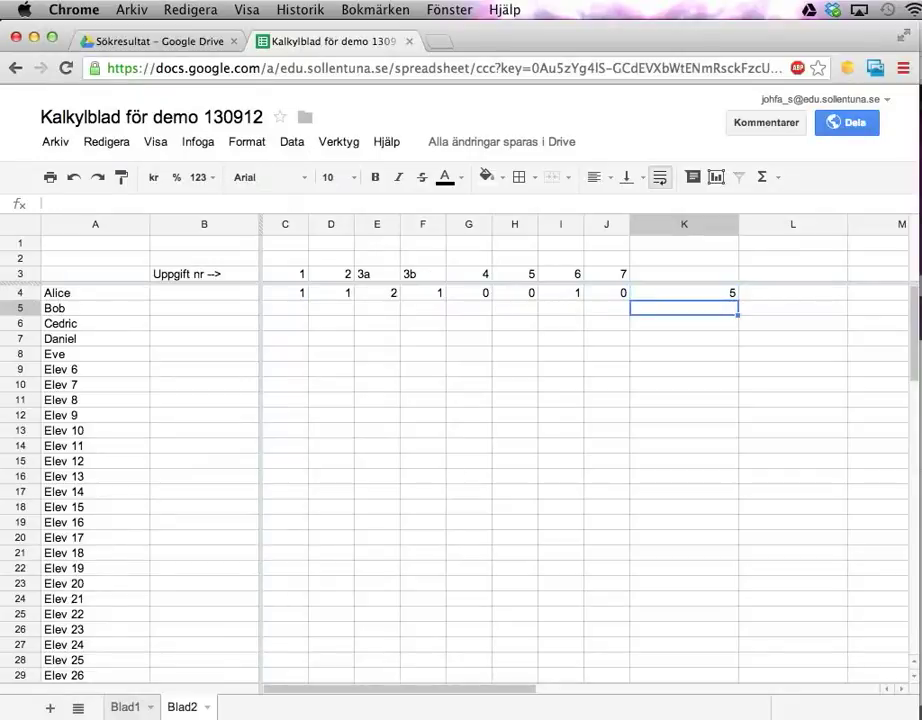
Examine which cells the addition formula in K4 refers to.
{"action": "key", "text": "Up"}
{"action": "key", "text": "Down"}
{"action": "key", "text": "Up"}
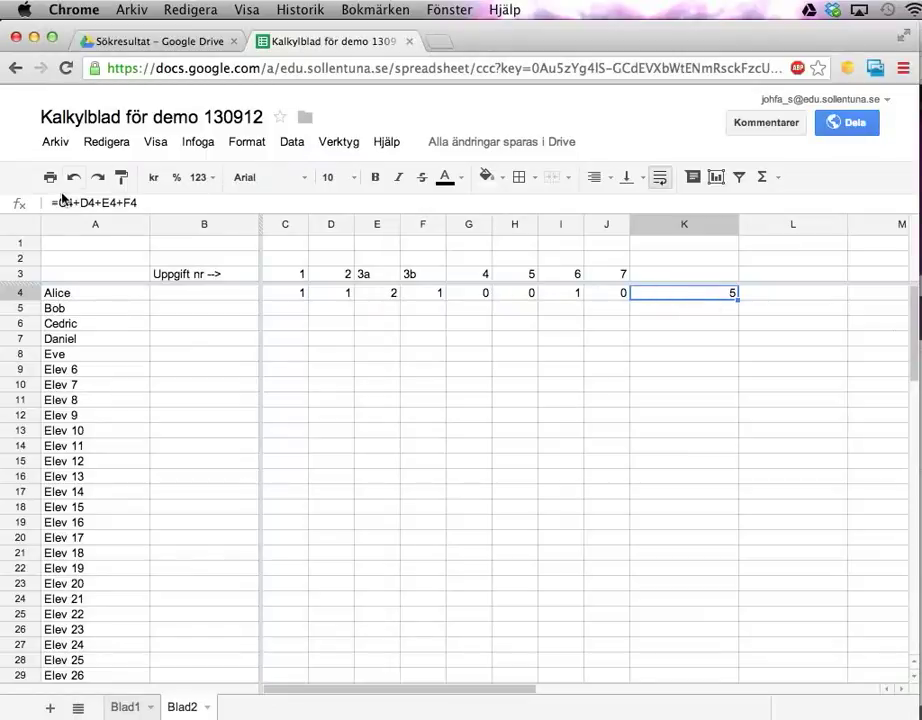
{"action": "left_click_drag", "start_coordinate": [53, 203], "coordinate": [140, 204]}
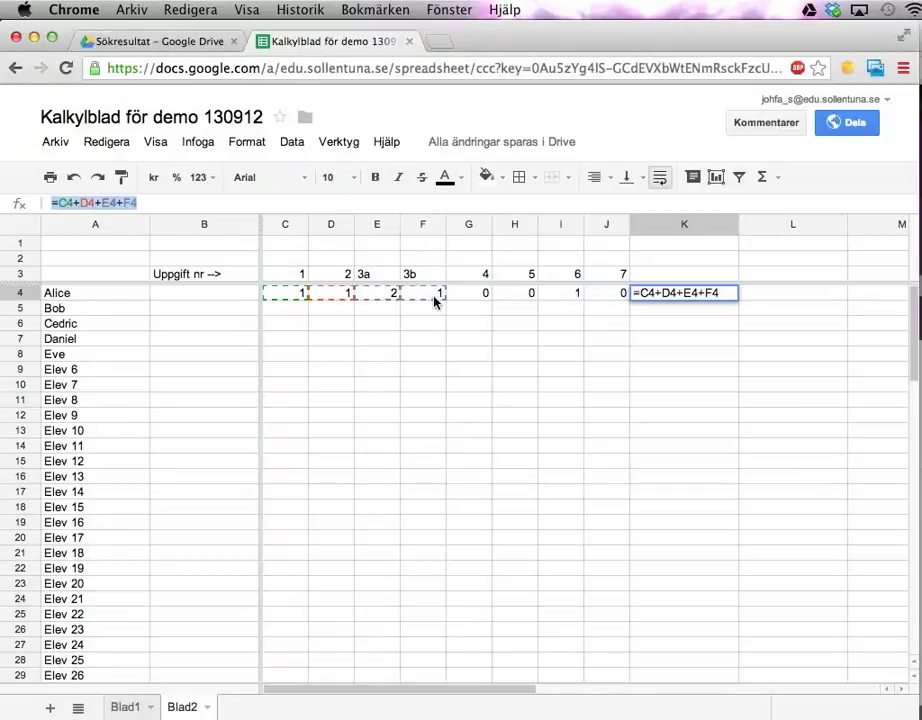
{"action": "key", "text": "Return"}
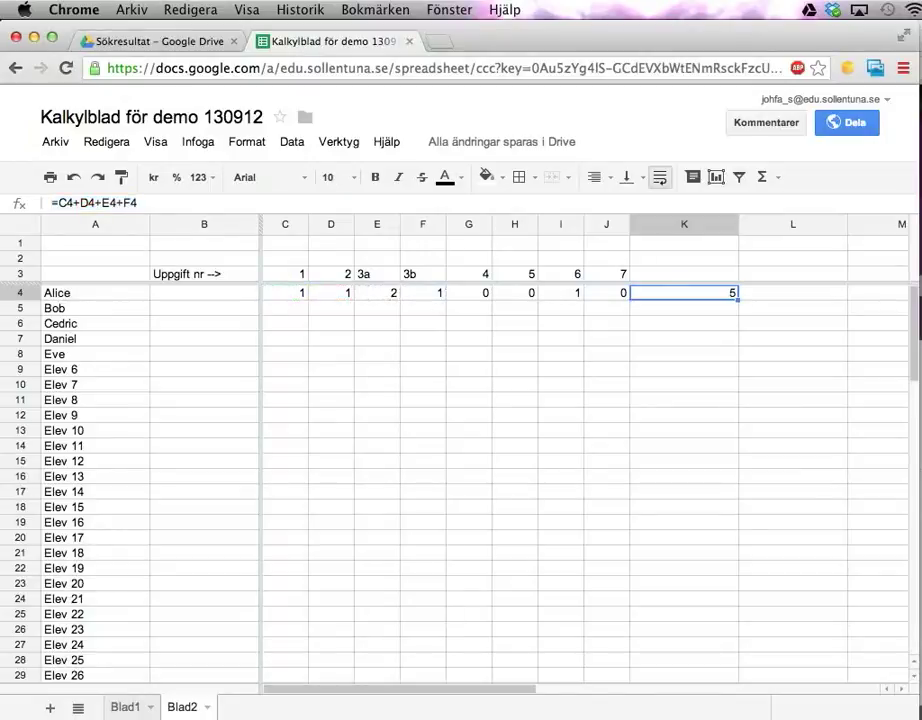
Replace the formula in K4 with =sum(C4:J4) and fill it down column K through row 24.
{"action": "type", "text": "=sum"}
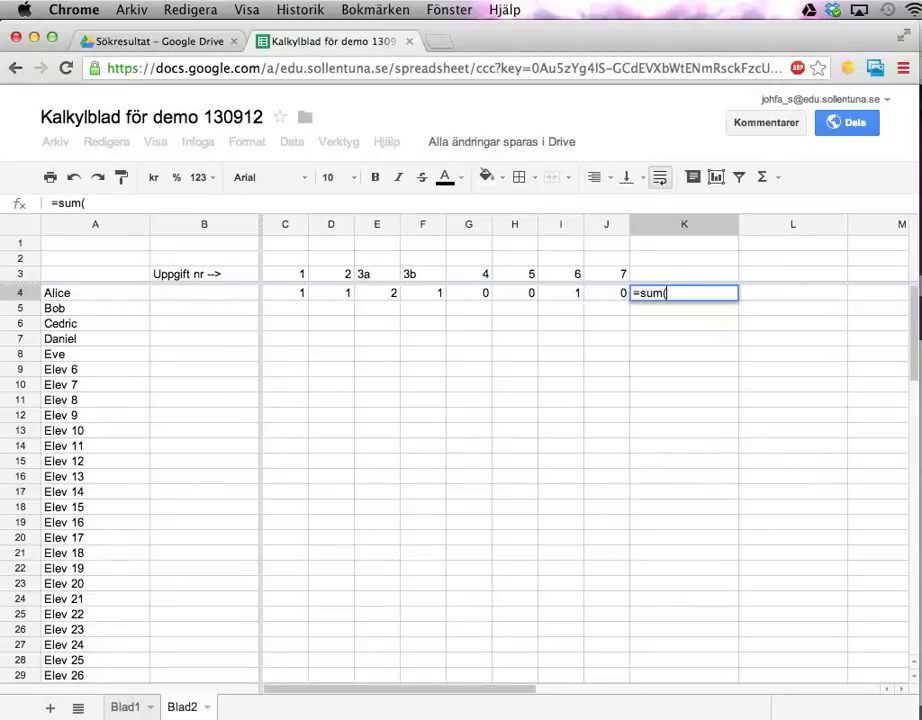
{"action": "type", "text": "("}
{"action": "left_click_drag", "start_coordinate": [295, 294], "coordinate": [599, 299]}
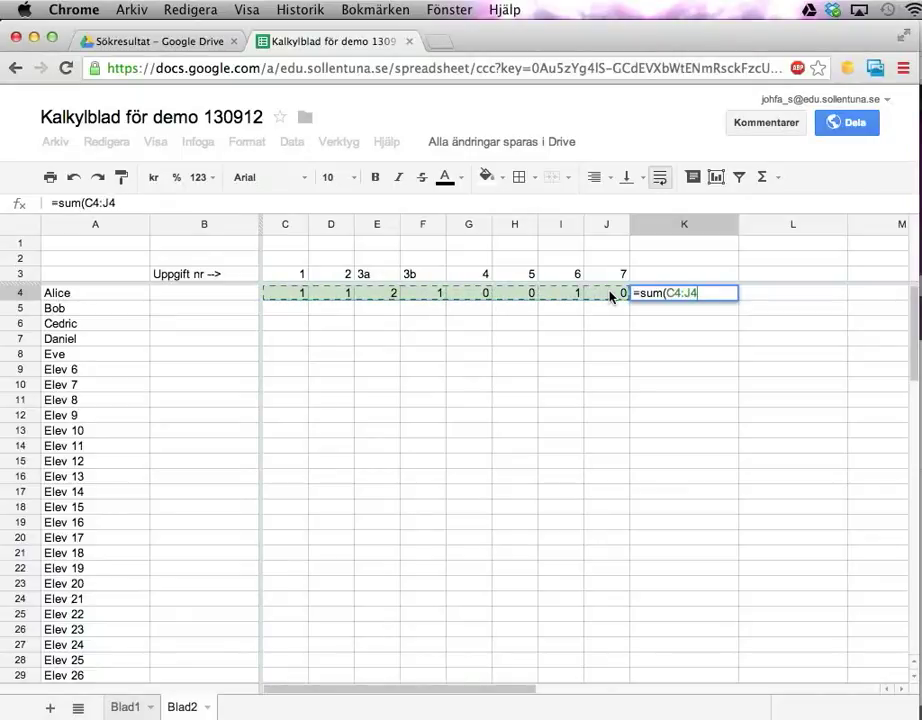
{"action": "type", "text": ")"}
{"action": "key", "text": "Return"}
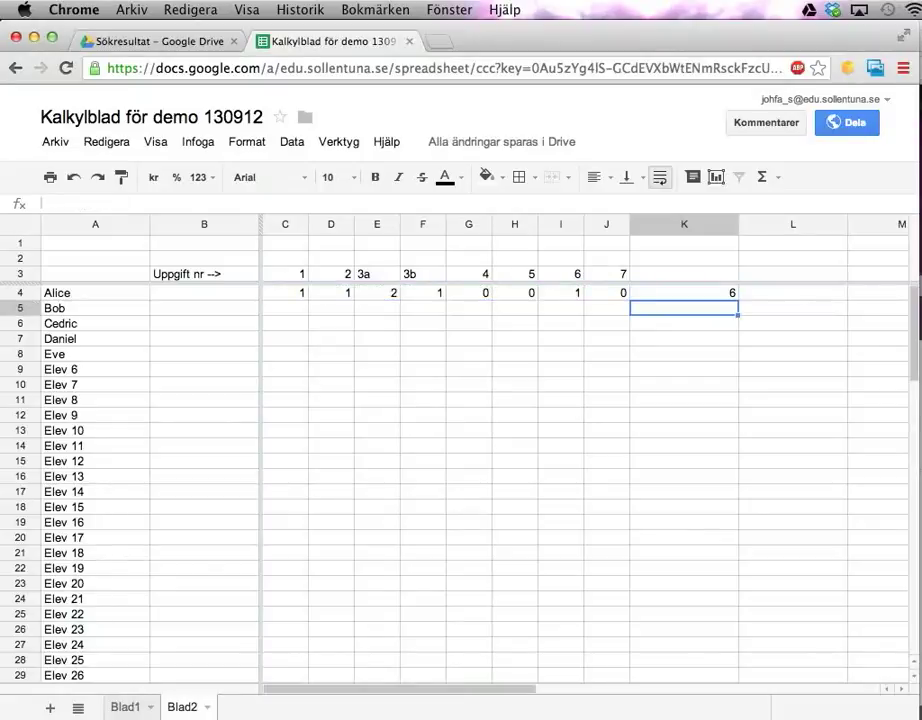
{"action": "key", "text": "Up"}
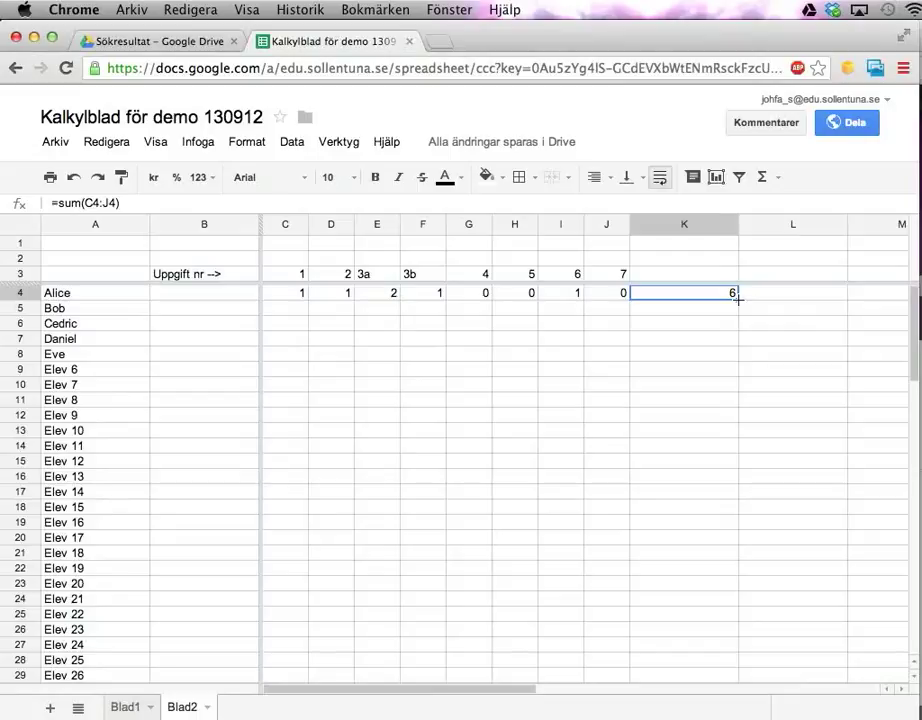
{"action": "left_click_drag", "start_coordinate": [738, 300], "coordinate": [736, 606]}
Examine which cells the copied sum formulas in K8 and K9 refer to.
{"action": "left_click", "coordinate": [714, 356]}
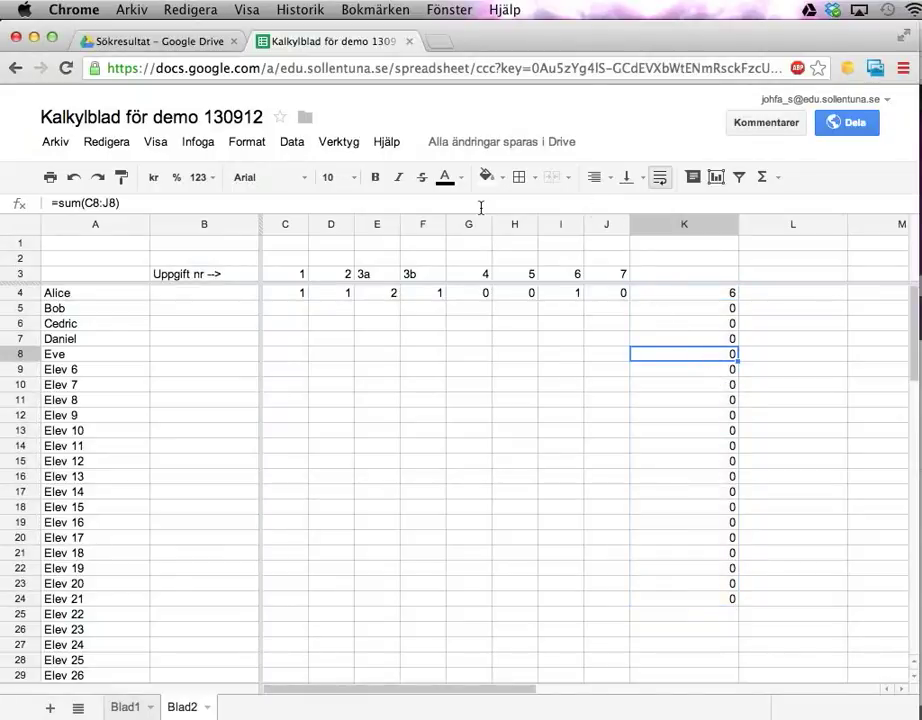
{"action": "key", "text": "Return"}
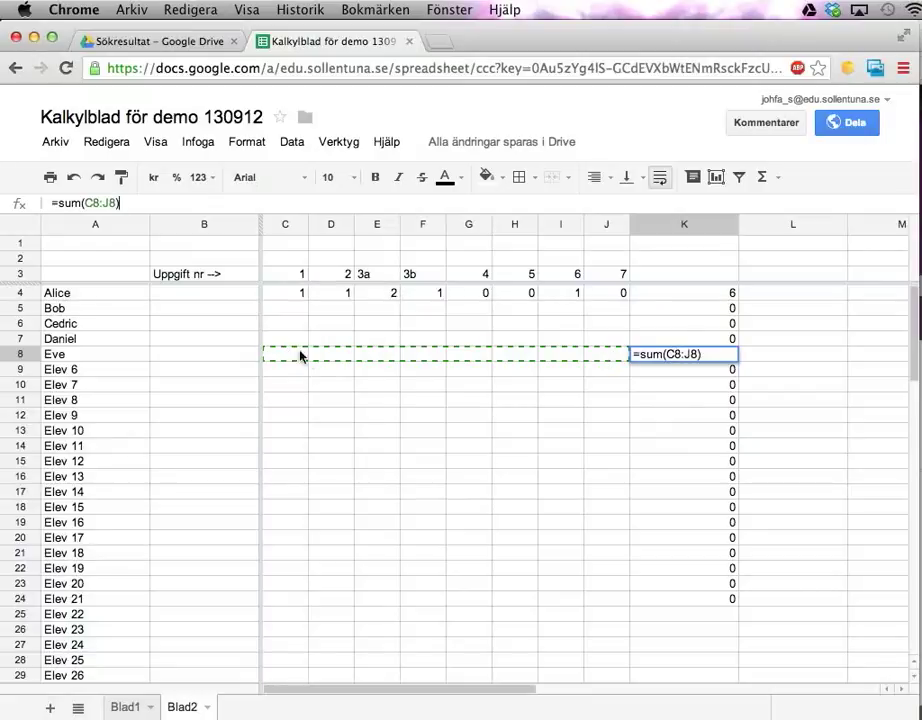
{"action": "key", "text": "Return"}
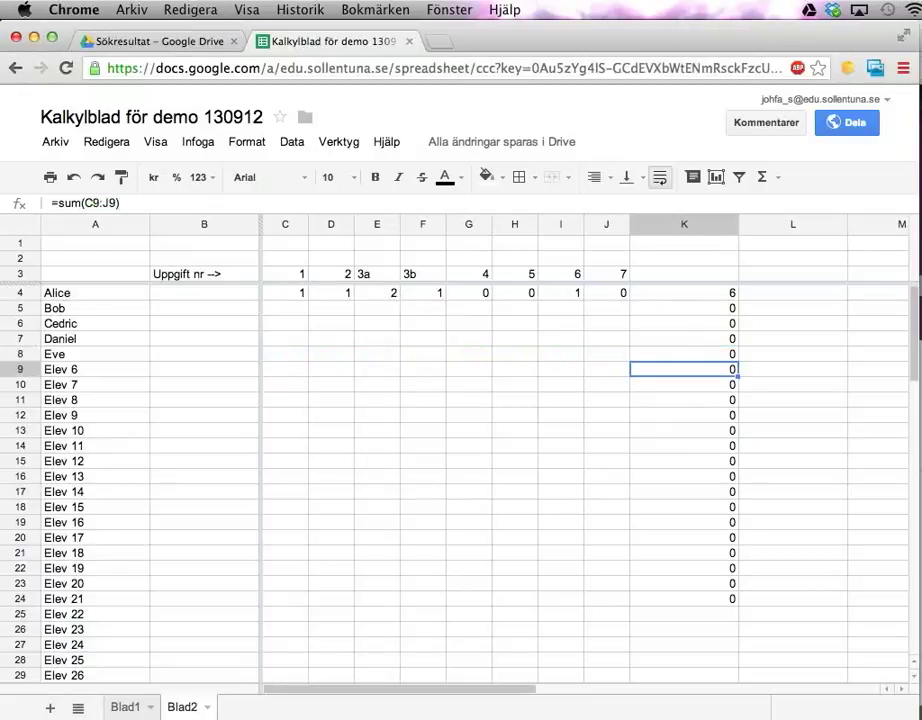
{"action": "key", "text": "Return"}
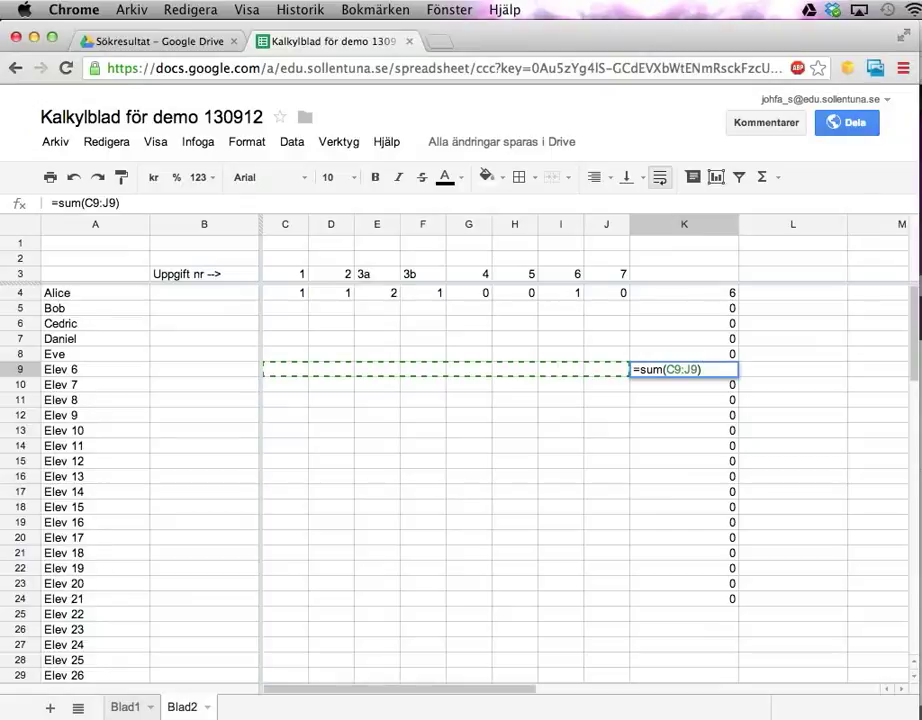
{"action": "key", "text": "Return"}
{"action": "left_click", "coordinate": [561, 354]}
{"action": "left_click", "coordinate": [423, 338]}
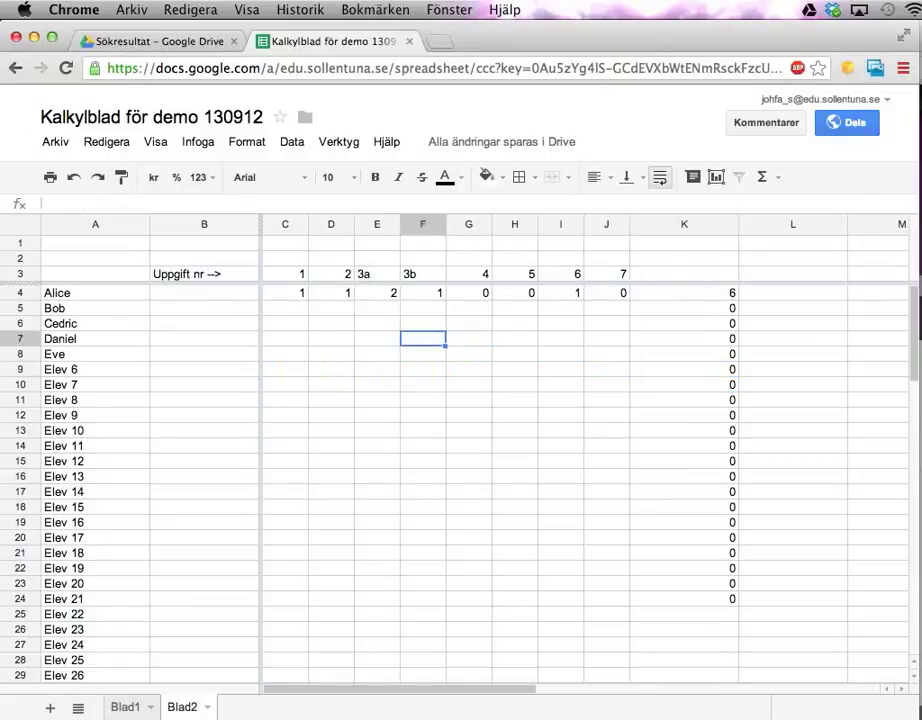
{"action": "left_click", "coordinate": [377, 323]}
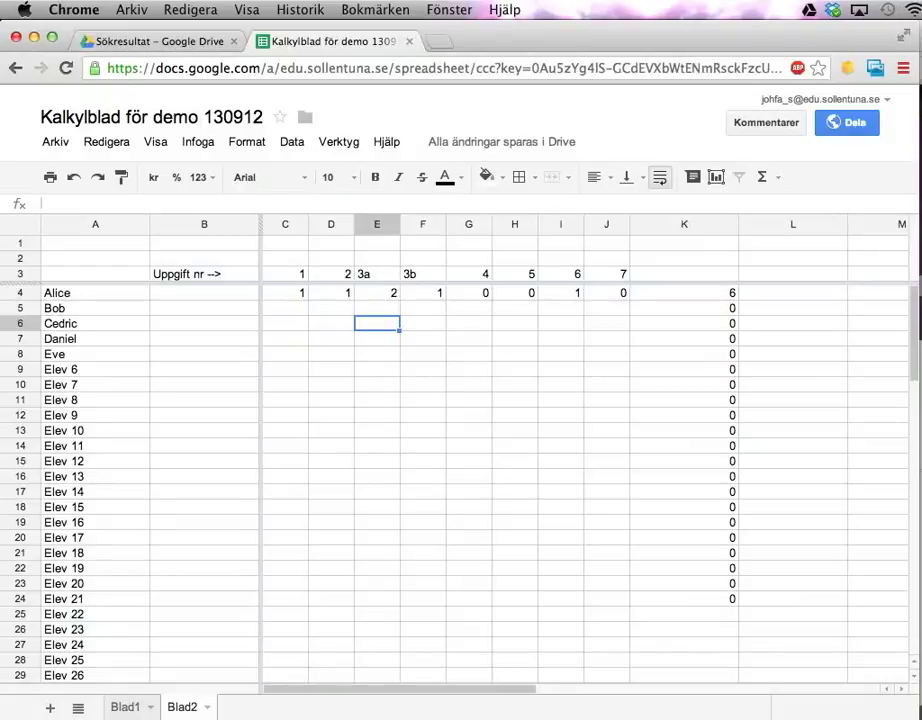
Narrow column K to roughly half its width and enter the heading "Totalt" in K3.
{"action": "left_click_drag", "start_coordinate": [737, 224], "coordinate": [686, 226]}
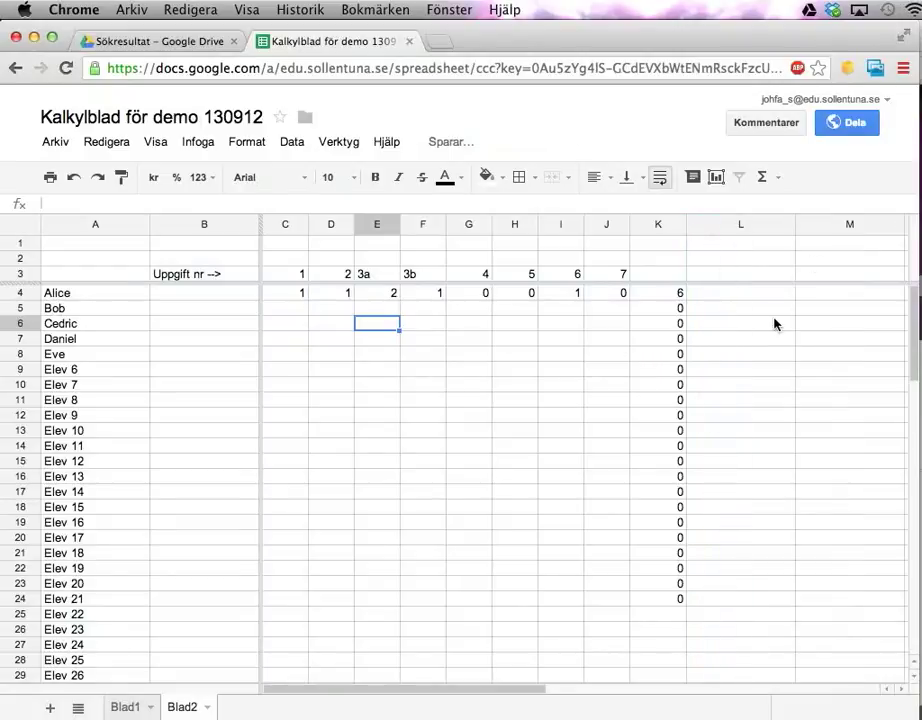
{"action": "left_click", "coordinate": [644, 274]}
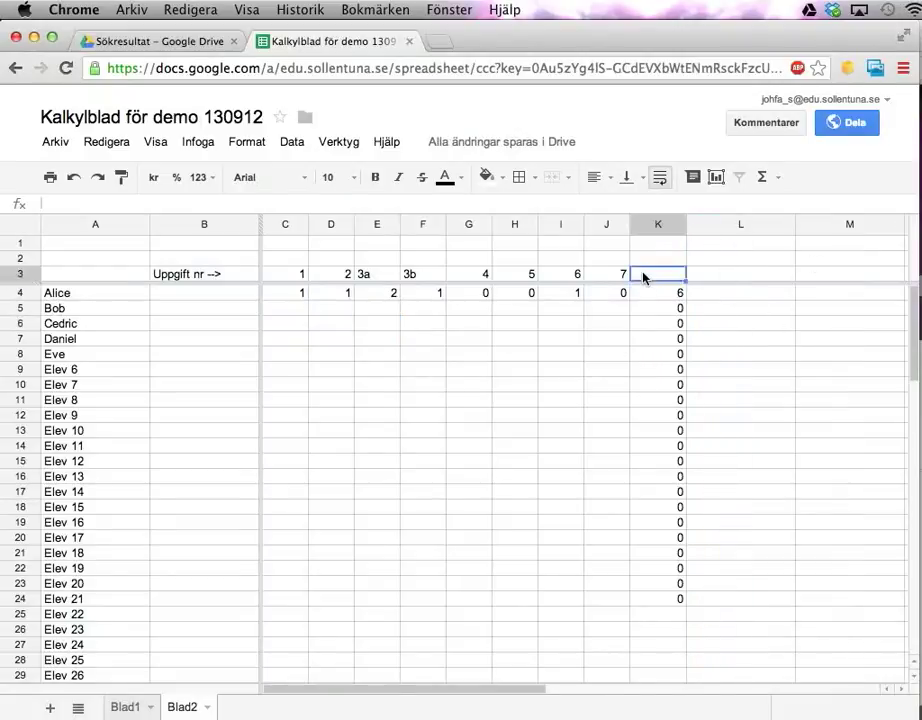
{"action": "type", "text": "Totalt"}
{"action": "key", "text": "Return"}
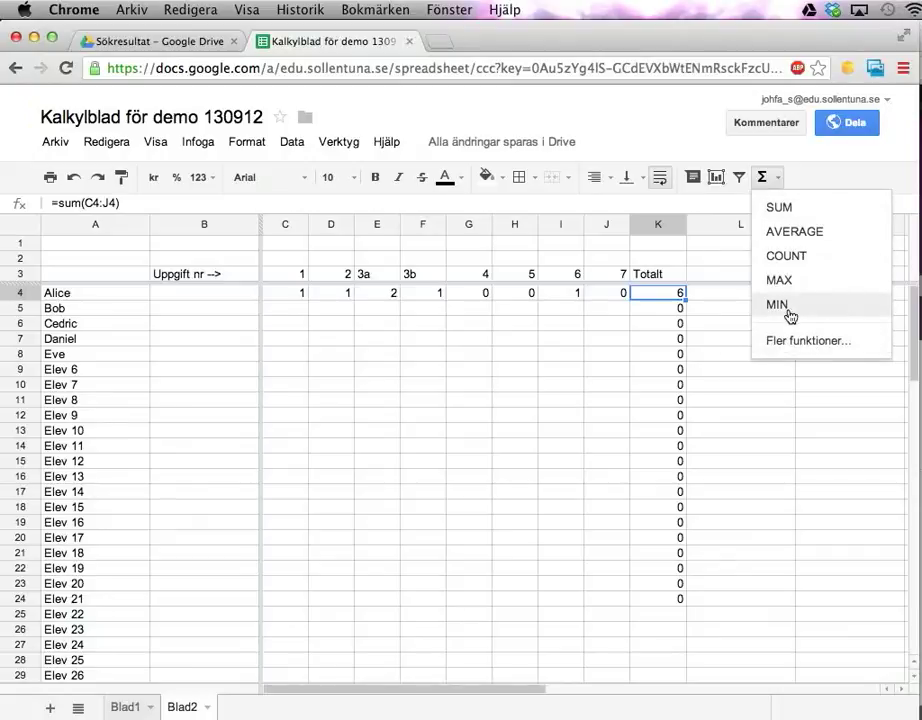
{"action": "left_click", "coordinate": [666, 298]}
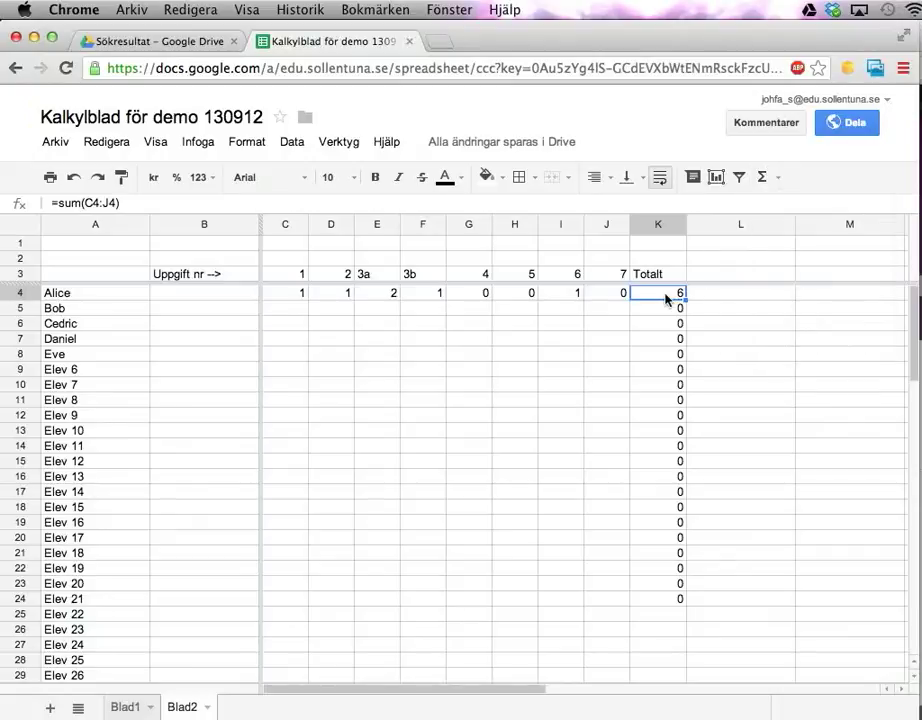